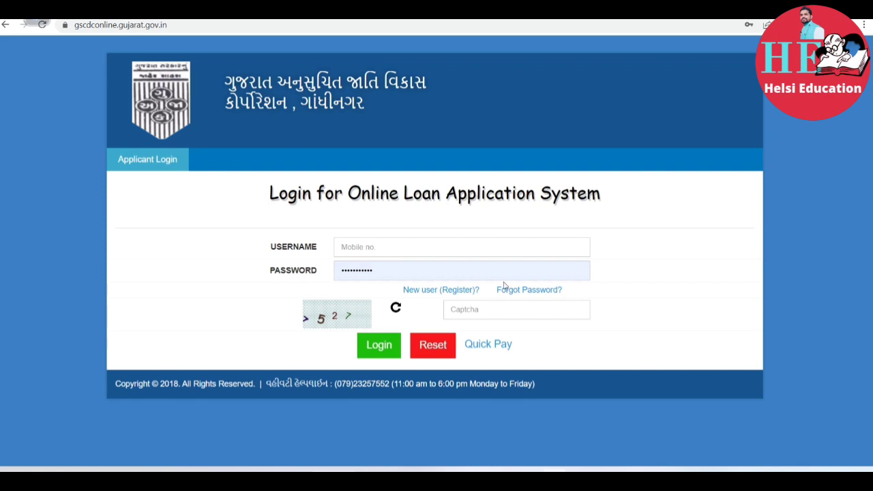
Step: Open the new-user registration form and review its mobile number, password, confirm password and captcha fields
left_click(460, 291)
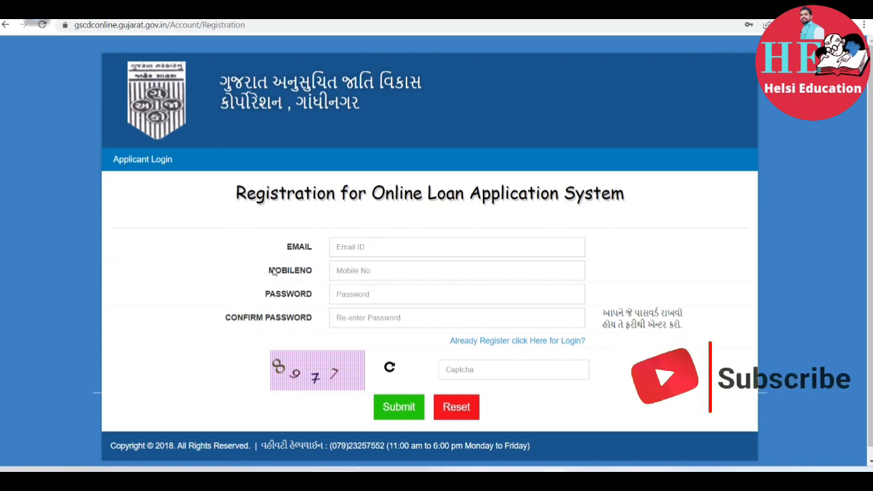
left_click_drag(273, 270, 322, 274)
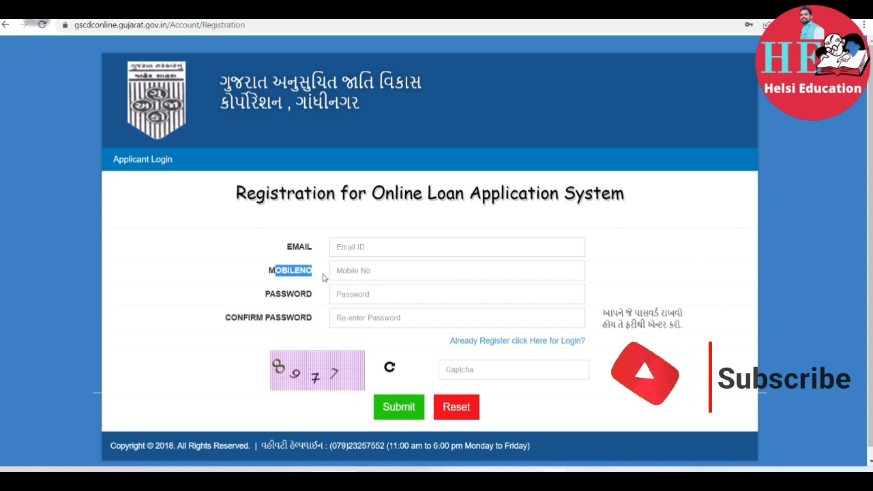
left_click(269, 297)
left_click_drag(268, 297, 312, 301)
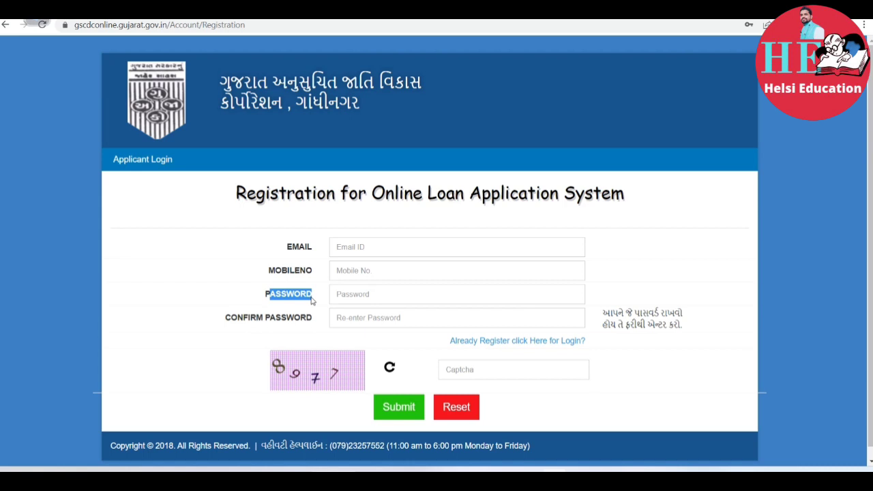
left_click(228, 317)
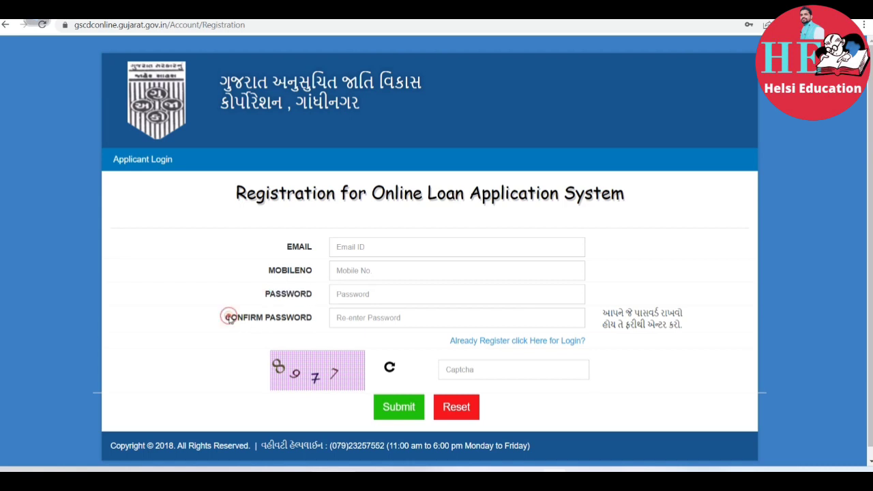
left_click_drag(229, 317, 324, 328)
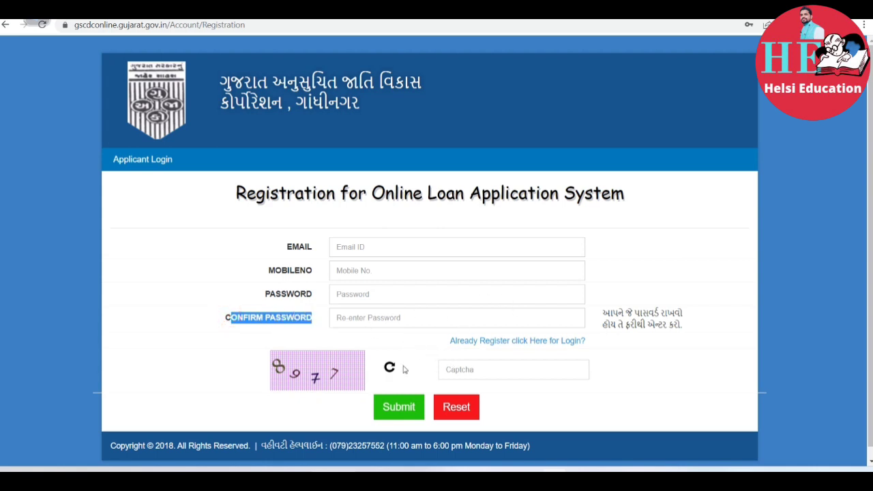
left_click(466, 372)
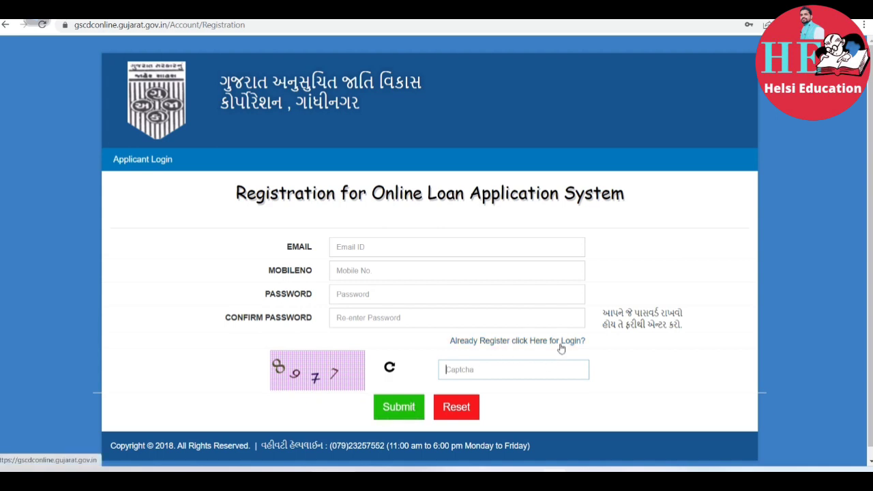
Step: Return to the applicant login page, fill in the captcha and log in to the loan application system
left_click(533, 346)
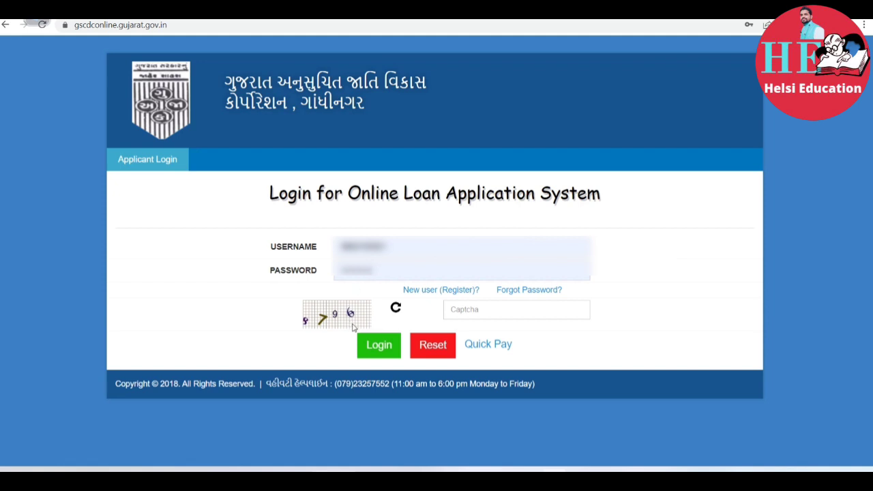
left_click(526, 314)
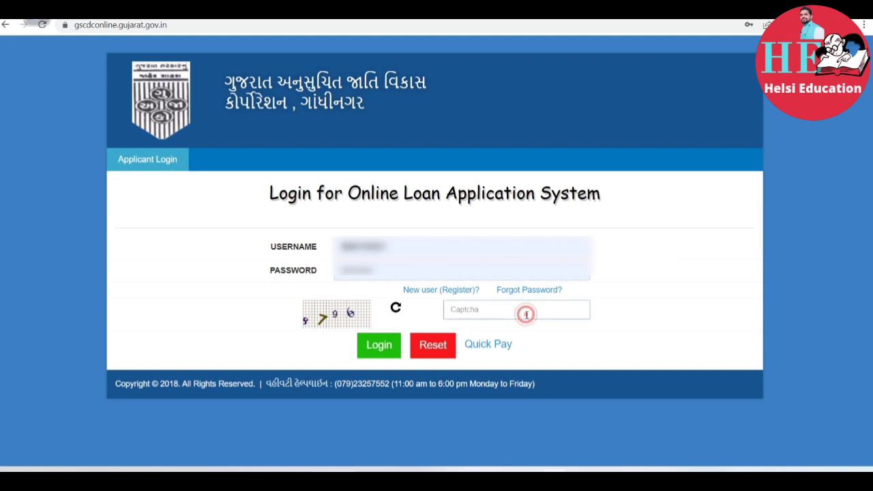
left_click(379, 344)
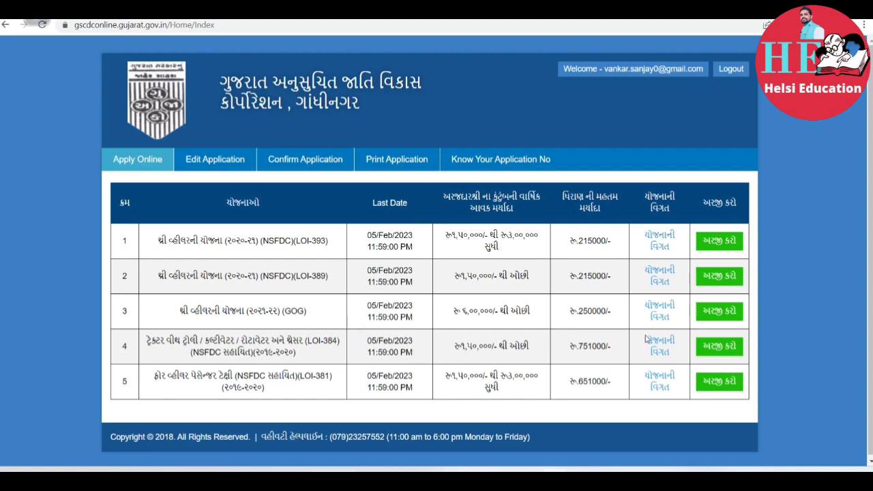
Step: Open the application form for the tractor with trolley scheme (LOI-384) and review its instructions, ration card, Aadhaar and full name fields
left_click(719, 353)
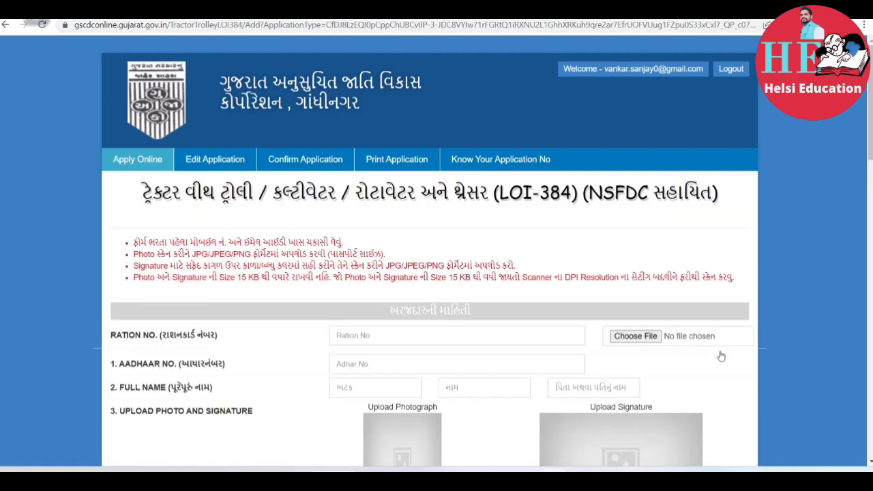
scroll(721, 356, "down", 3)
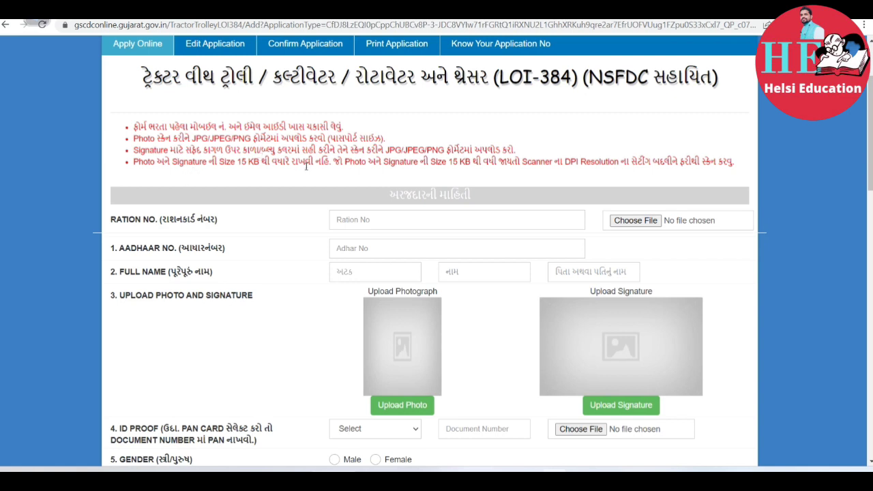
scroll(249, 225, "down", 1)
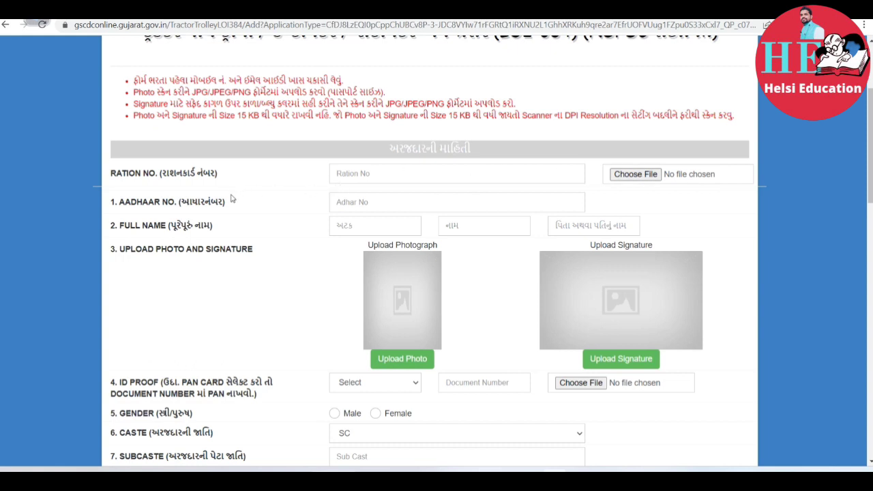
left_click(336, 203)
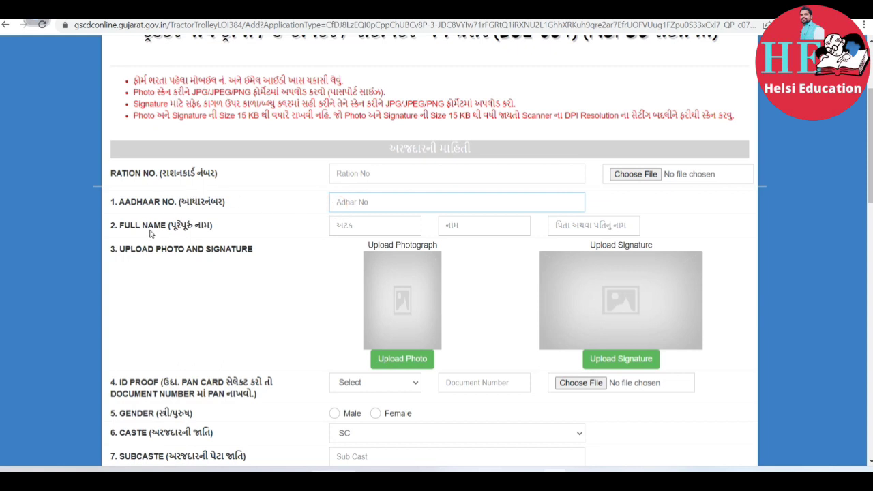
left_click(291, 229)
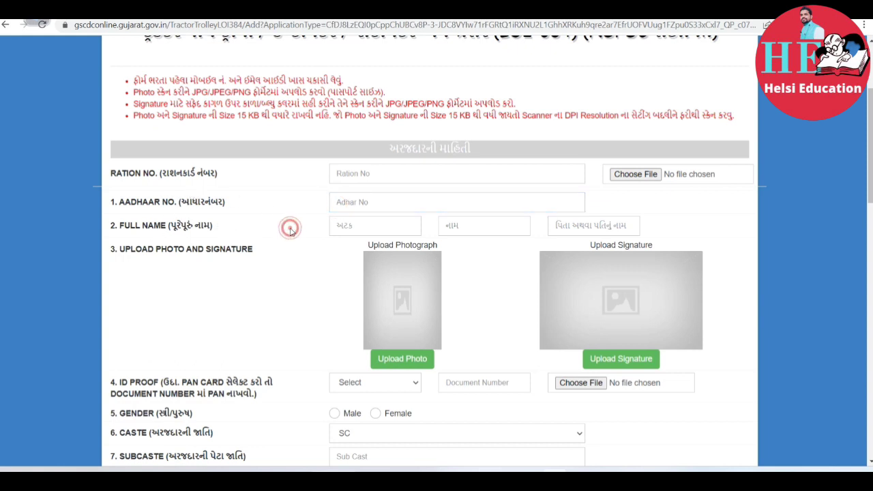
Step: Examine the ID proof options and the gender and caste choices in the applicant information section
scroll(290, 230, "down", 1)
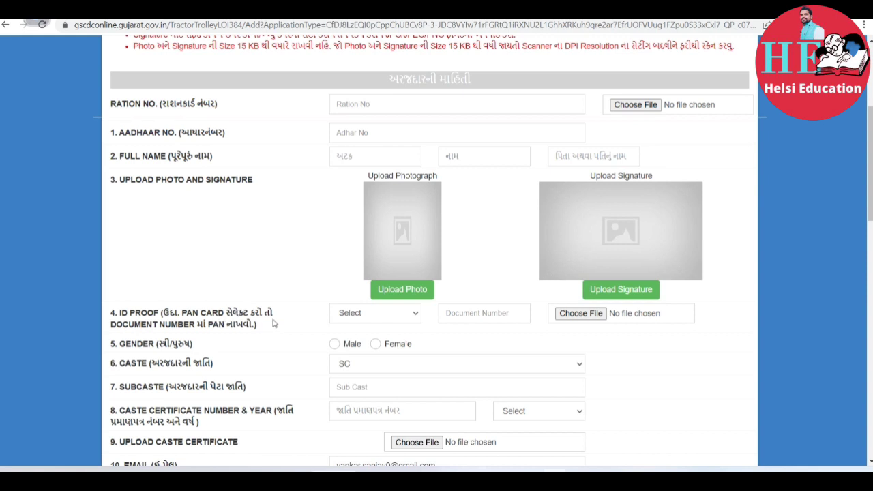
left_click(351, 315)
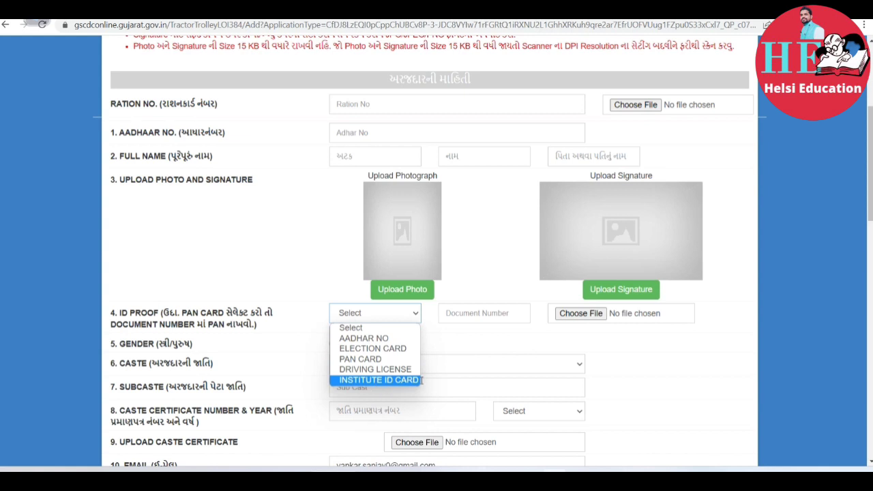
left_click(464, 362)
left_click(464, 360)
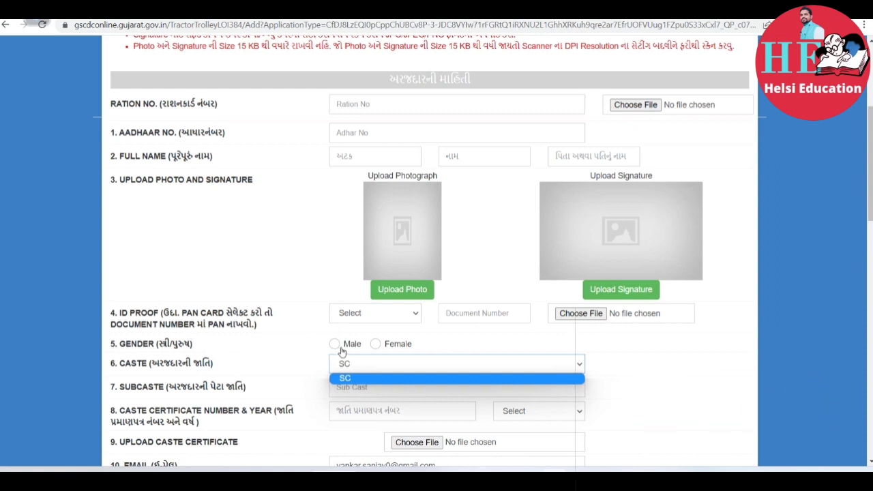
left_click(421, 343)
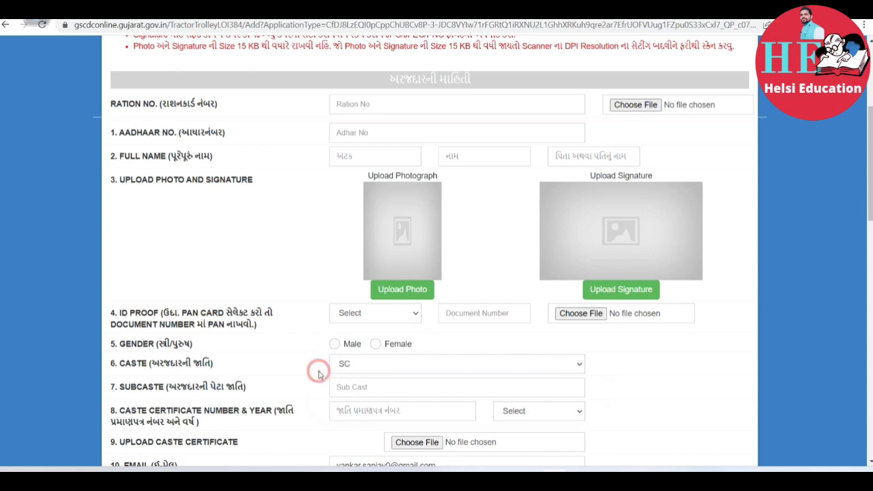
Step: Examine the caste certificate number field, the certificate year options and the caste certificate upload field
scroll(318, 374, "down", 2)
scroll(318, 373, "down", 2)
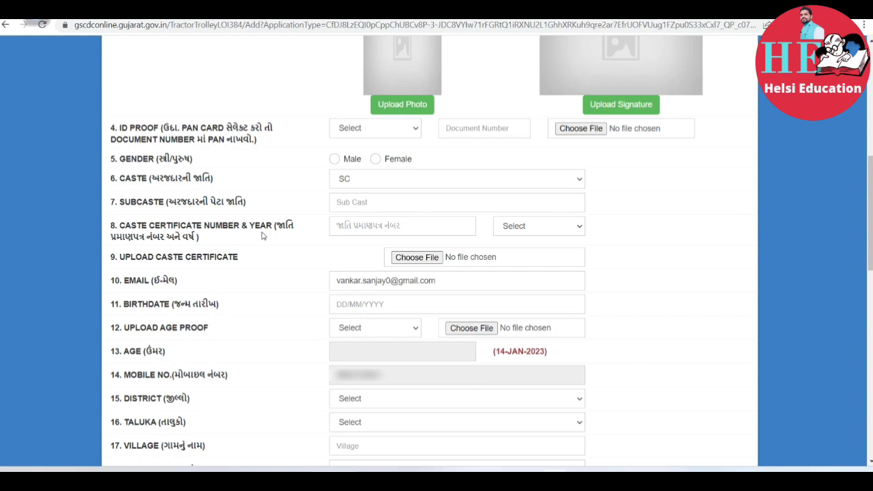
left_click(514, 230)
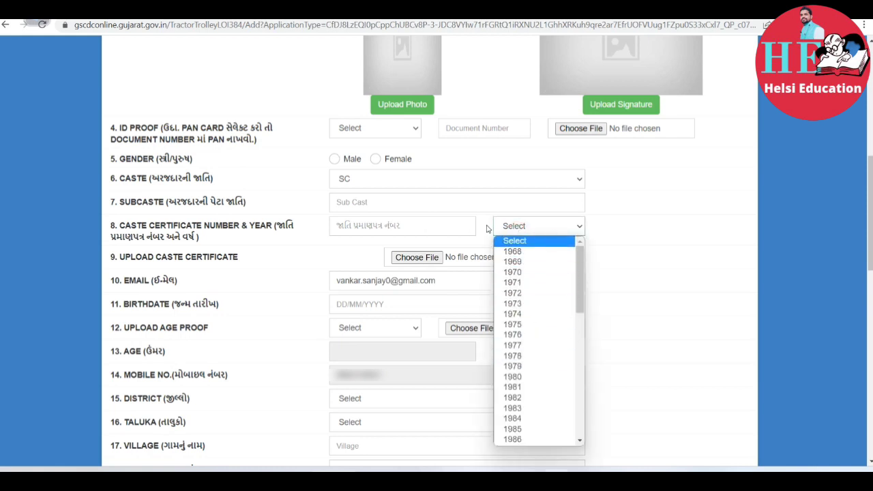
left_click(651, 237)
left_click(649, 235)
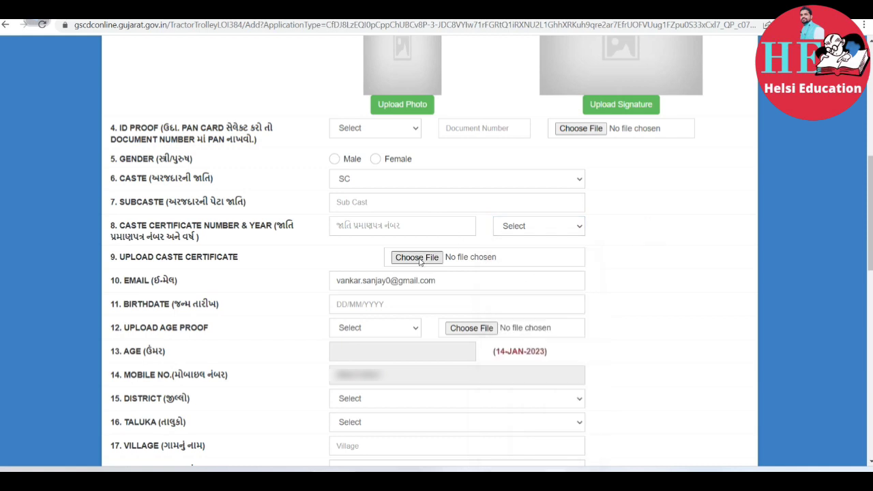
left_click(303, 259)
Step: Check the birthdate field, the document types accepted as age proof and the age field
scroll(306, 263, "down", 1)
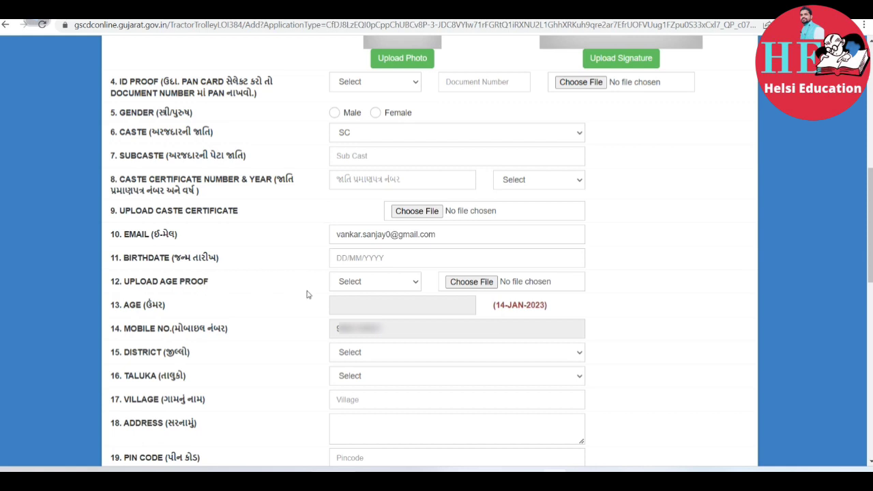
left_click(348, 286)
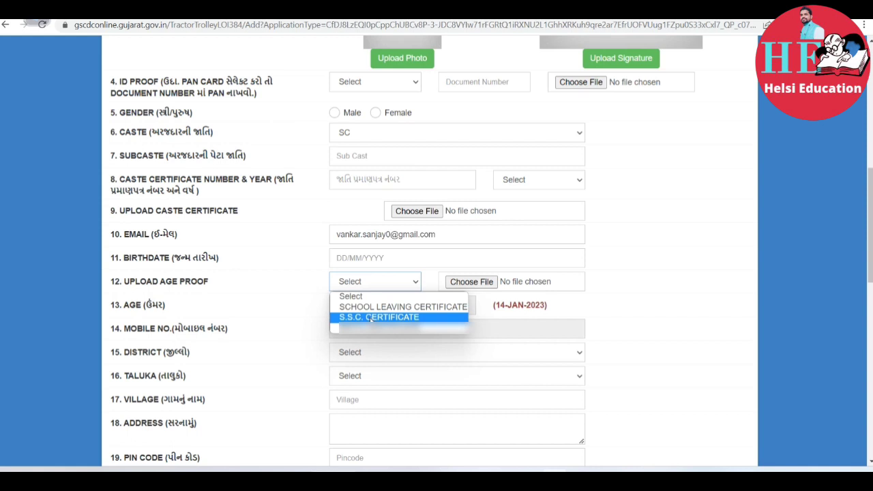
left_click(299, 312)
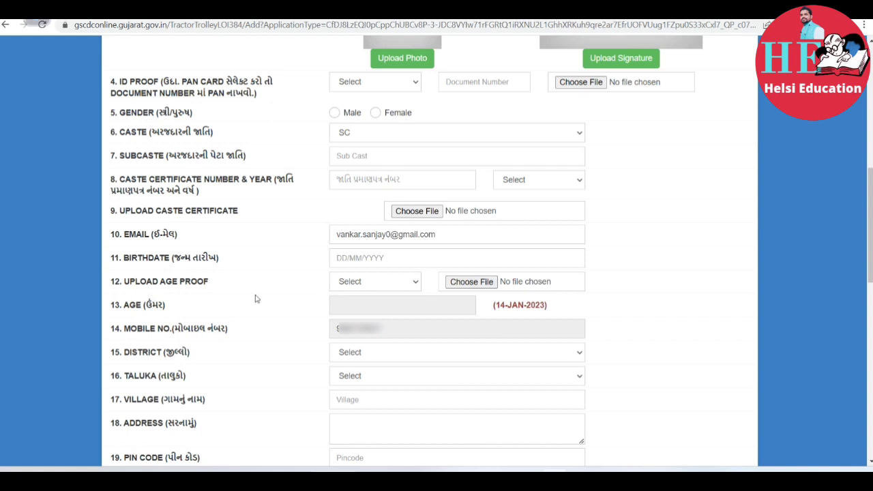
left_click(366, 308)
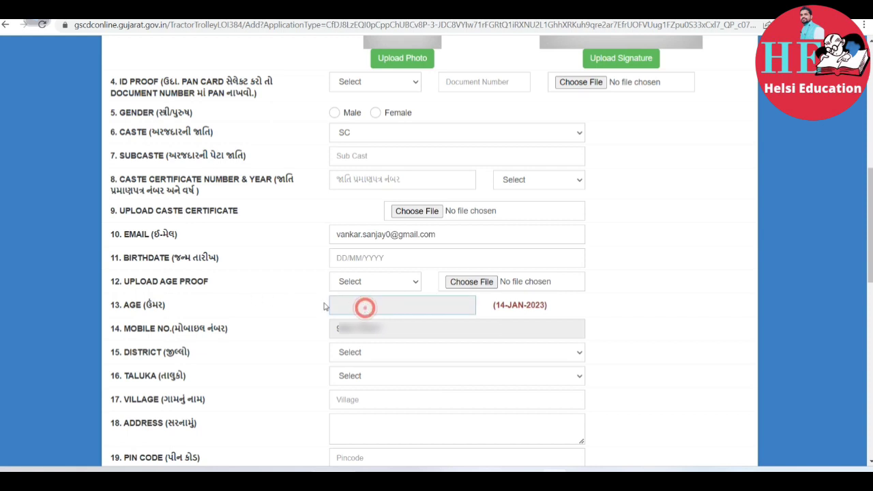
left_click(271, 300)
Step: Review the district, taluka, village, address and pin code fields and the accepted address proof options
scroll(272, 304, "down", 1)
scroll(273, 304, "down", 1)
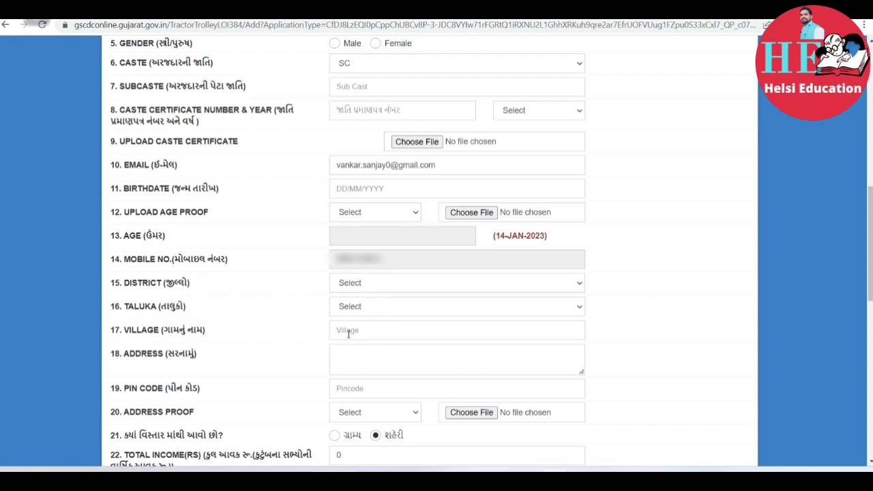
left_click(290, 329)
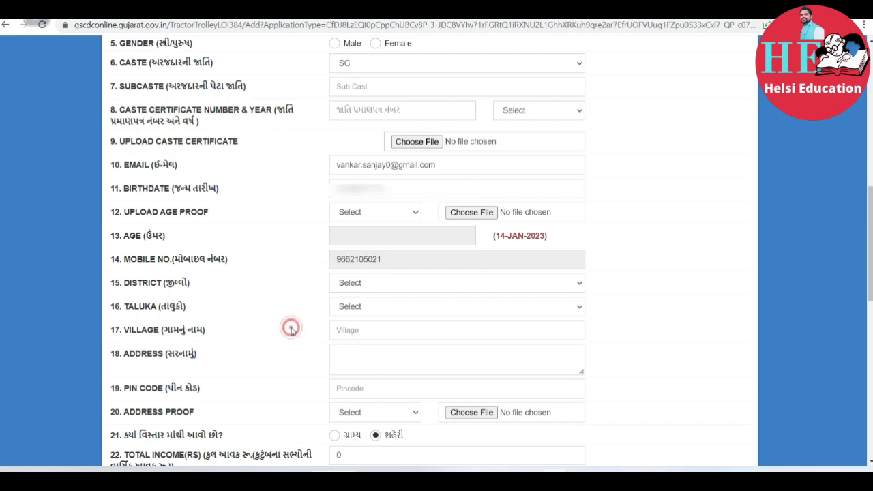
scroll(291, 331, "down", 1)
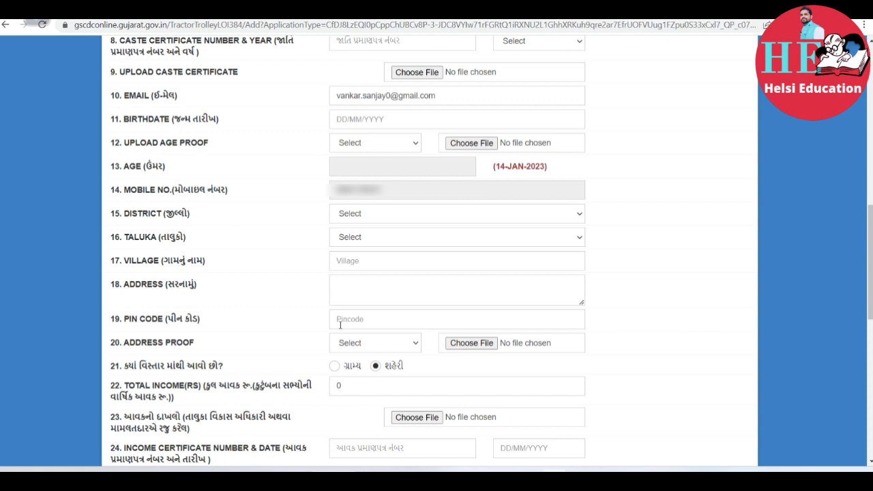
left_click(351, 347)
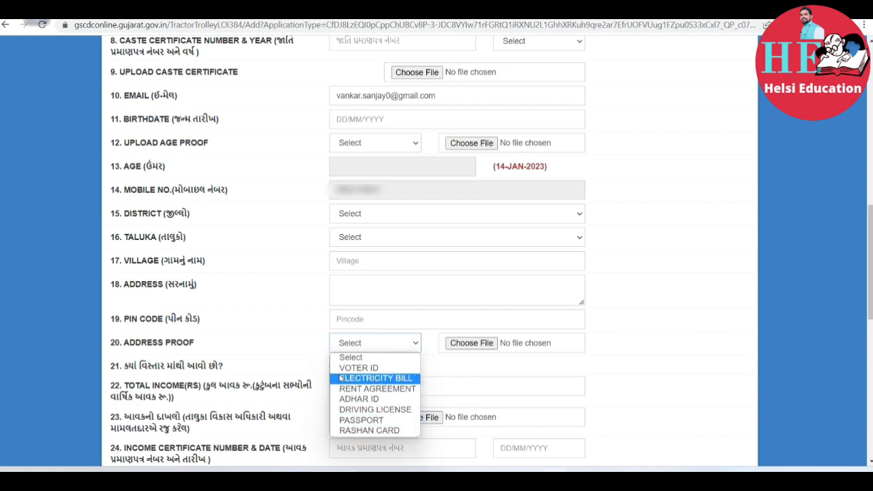
left_click(320, 360)
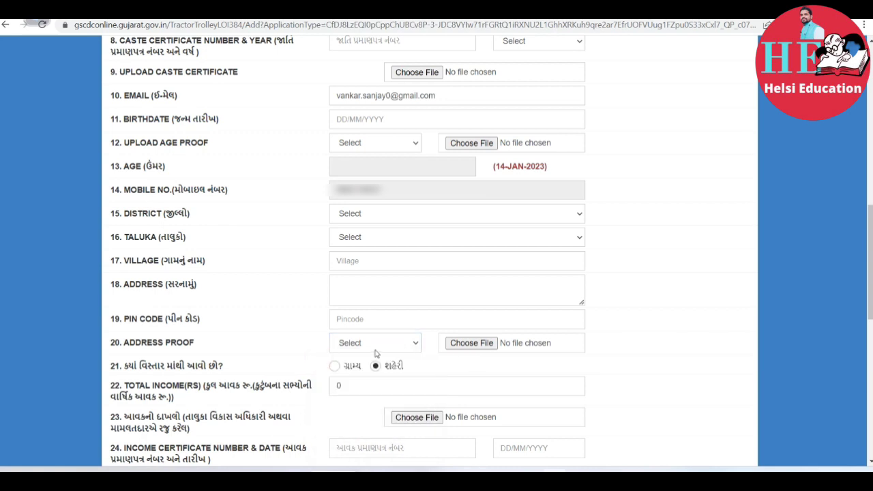
left_click(279, 376)
Step: Review the total income, income certificate and disability fields, and the educational qualification table below them
scroll(306, 369, "down", 2)
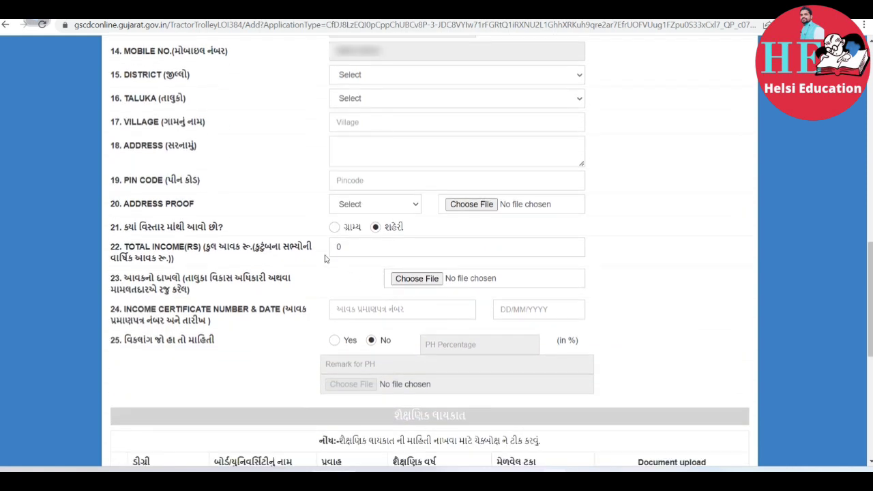
left_click(366, 252)
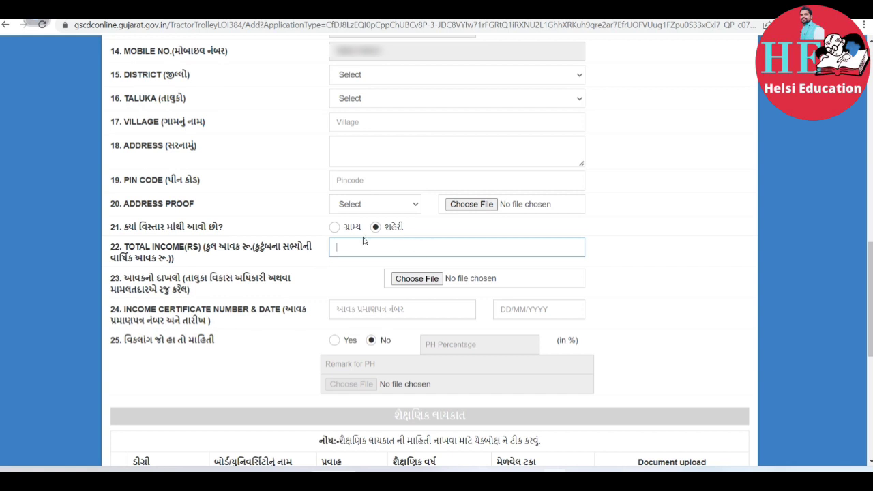
left_click(354, 281)
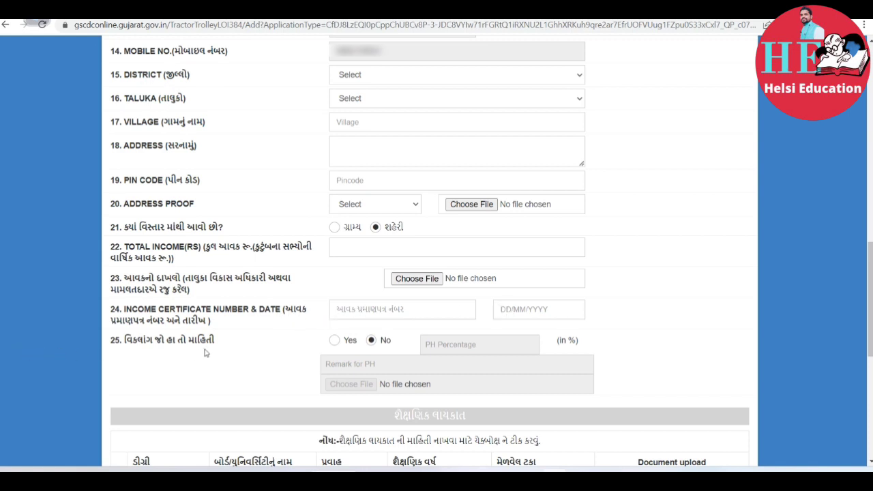
left_click(270, 338)
scroll(270, 341, "down", 1)
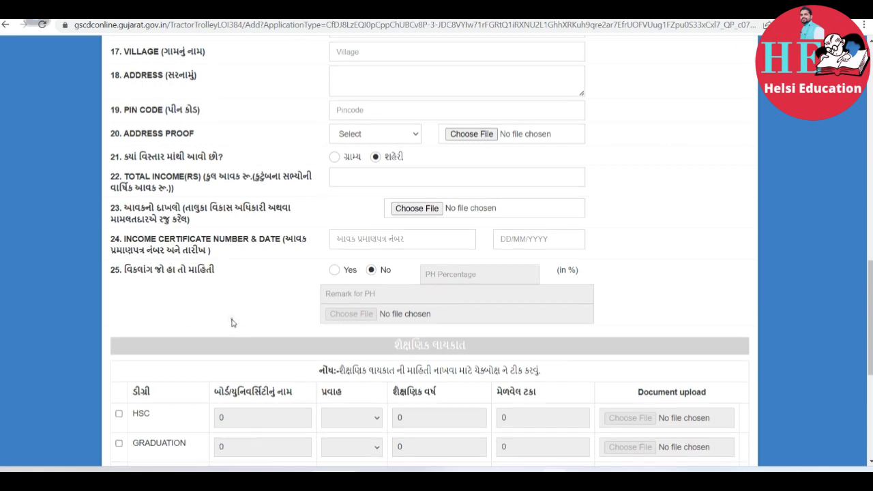
scroll(231, 322, "down", 2)
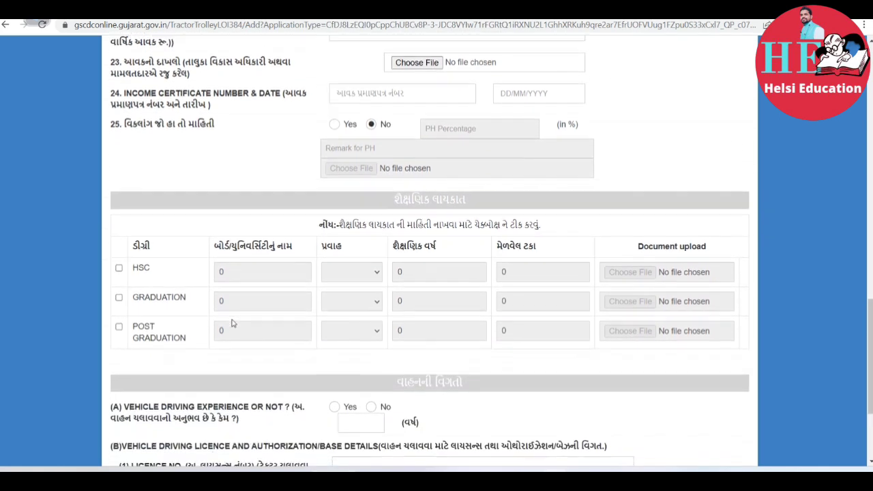
Step: Enable the HSC row in the educational qualification table and set its stream to ARTS
scroll(231, 323, "down", 2)
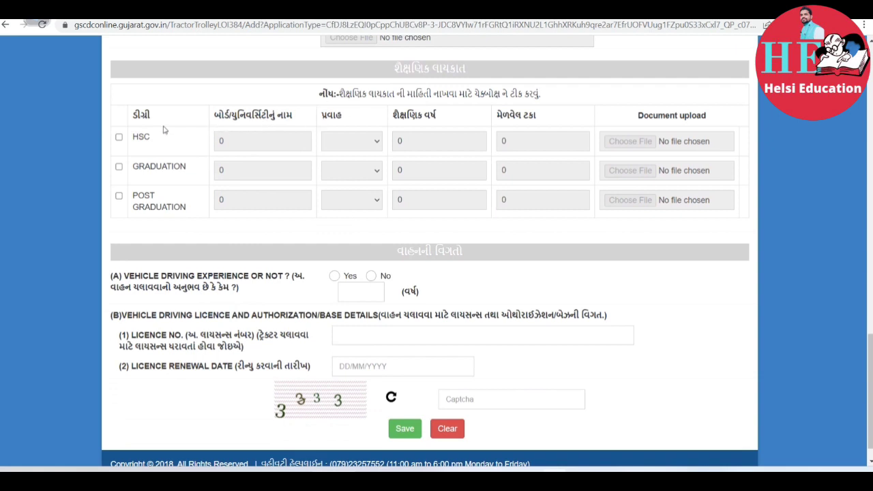
left_click(120, 138)
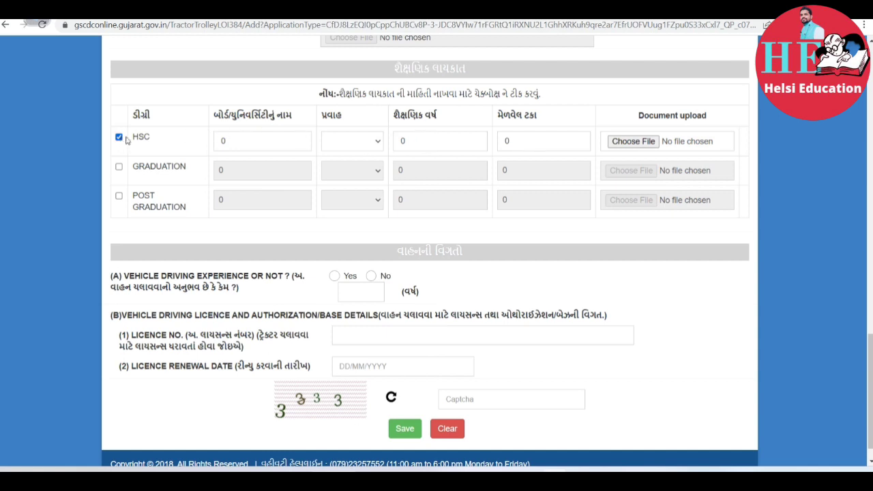
left_click(354, 141)
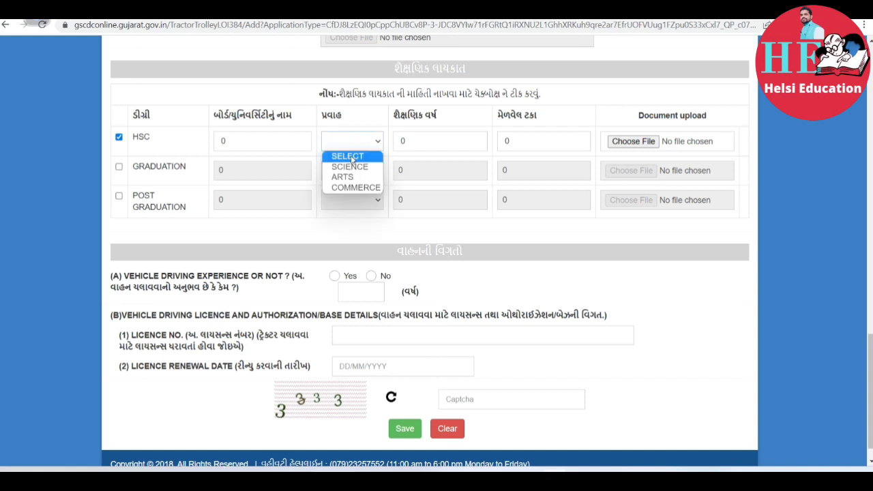
left_click(353, 177)
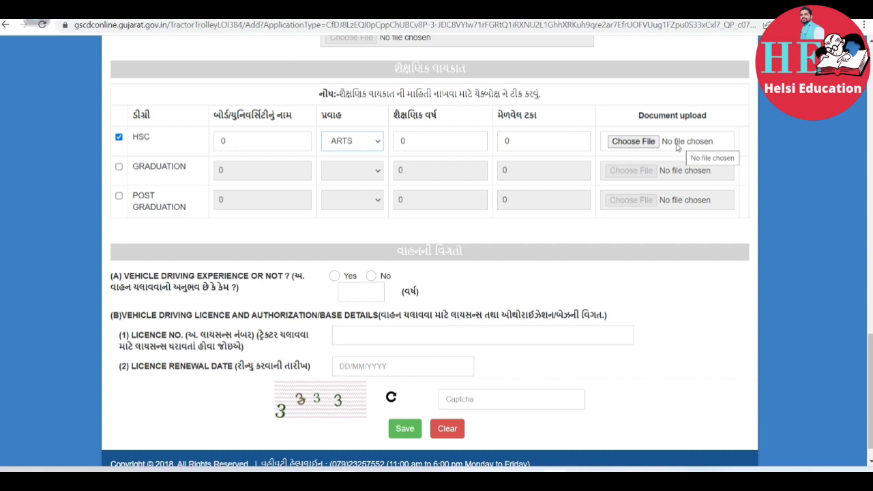
Step: Enable the GRADUATION row in the qualification table and try the POST GRADUATION row, leaving that one unticked
left_click(118, 167)
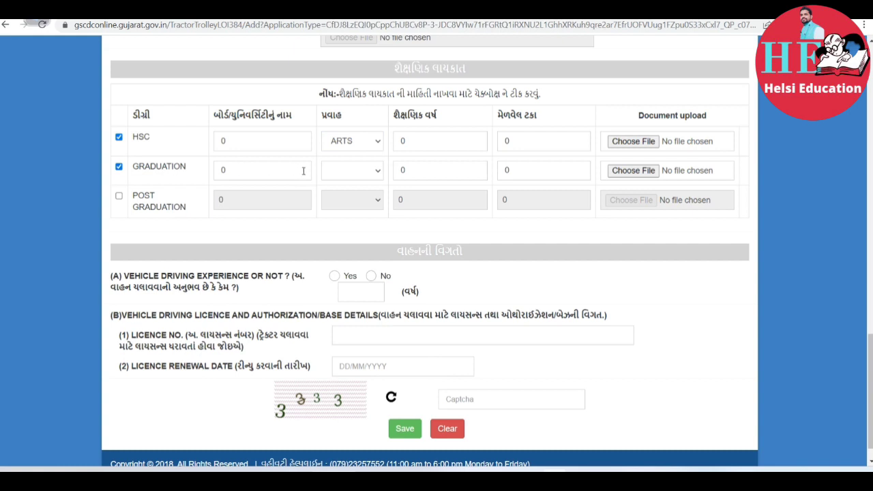
left_click(118, 197)
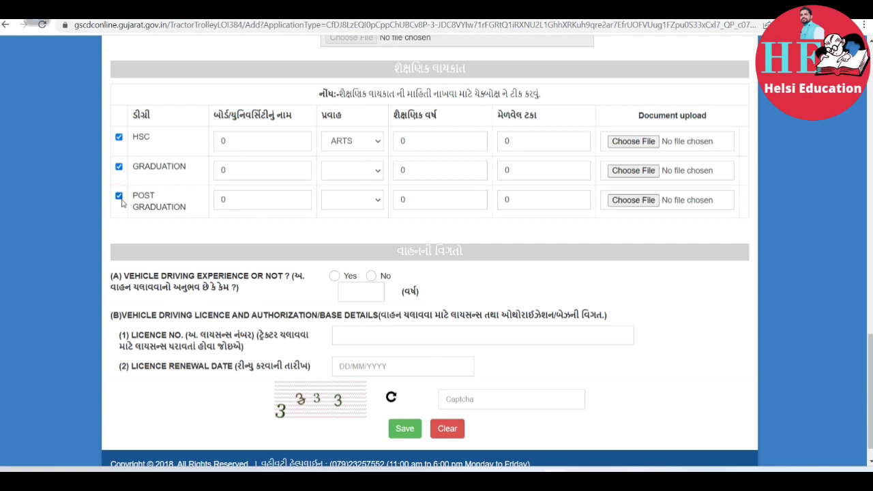
left_click(119, 197)
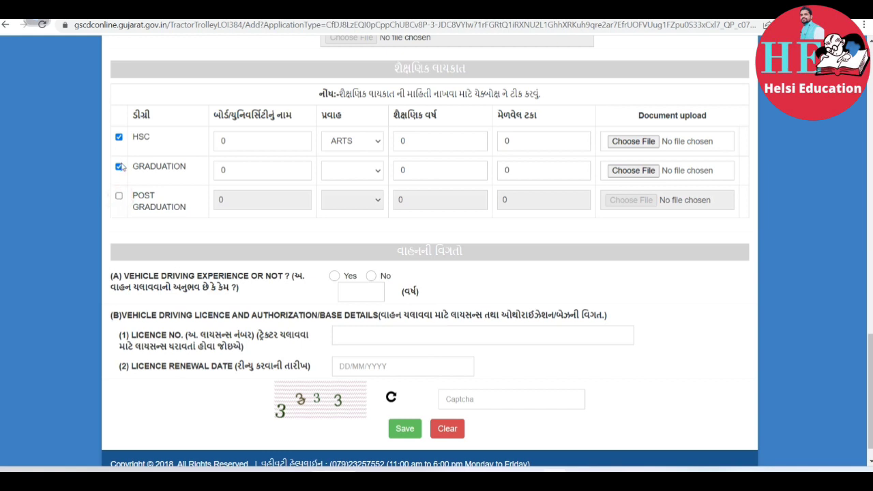
left_click(553, 224)
Step: Set vehicle driving experience to Yes, and review the licence number, licence renewal date and captcha fields at the end of the form
scroll(552, 225, "down", 1)
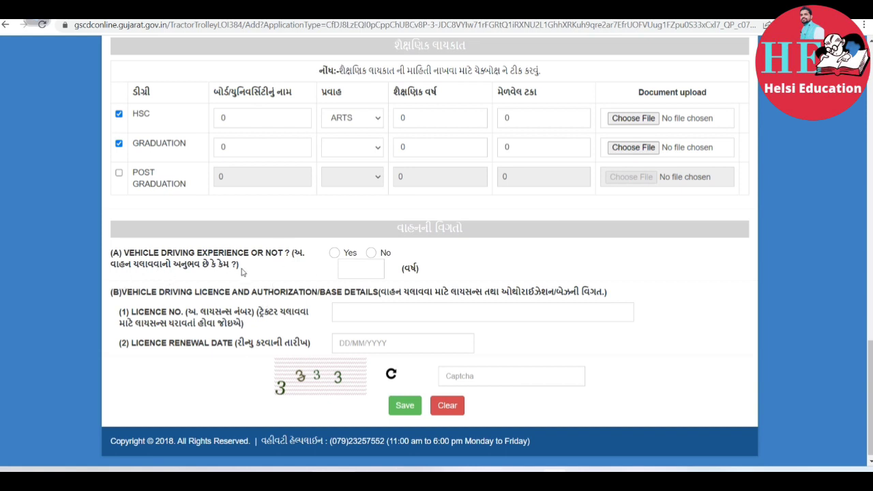
left_click(334, 254)
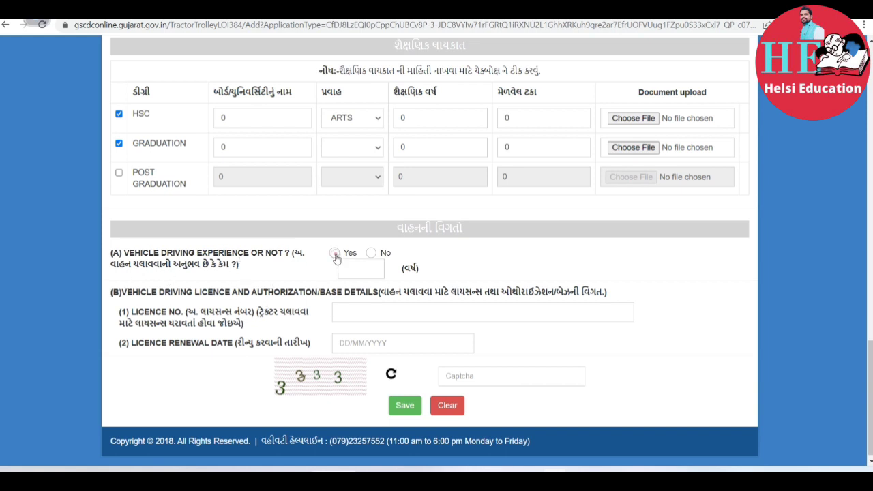
left_click(374, 254)
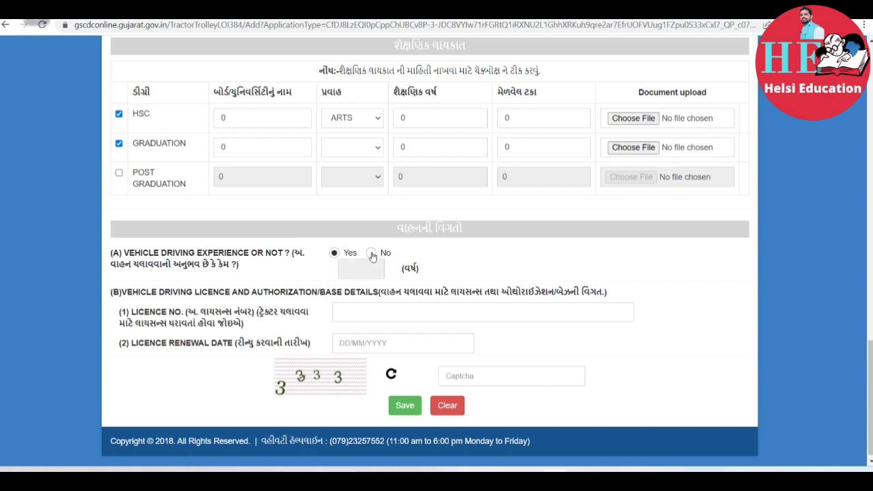
left_click(335, 255)
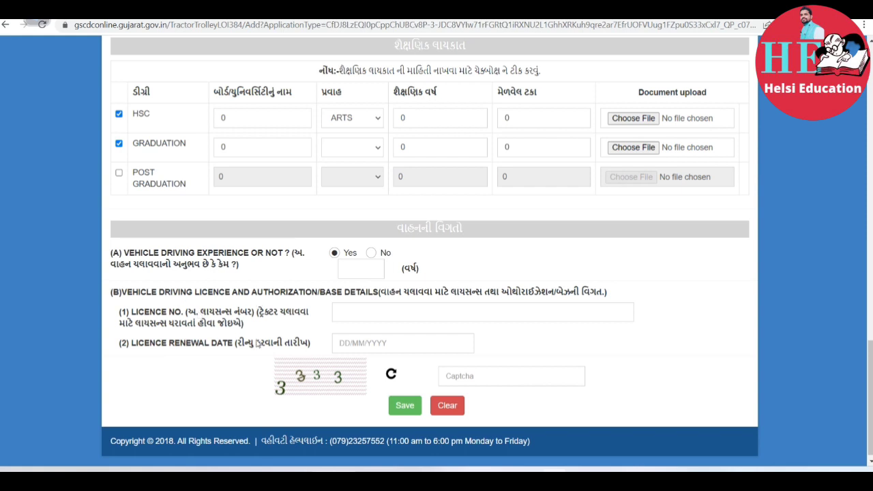
scroll(257, 343, "down", 1)
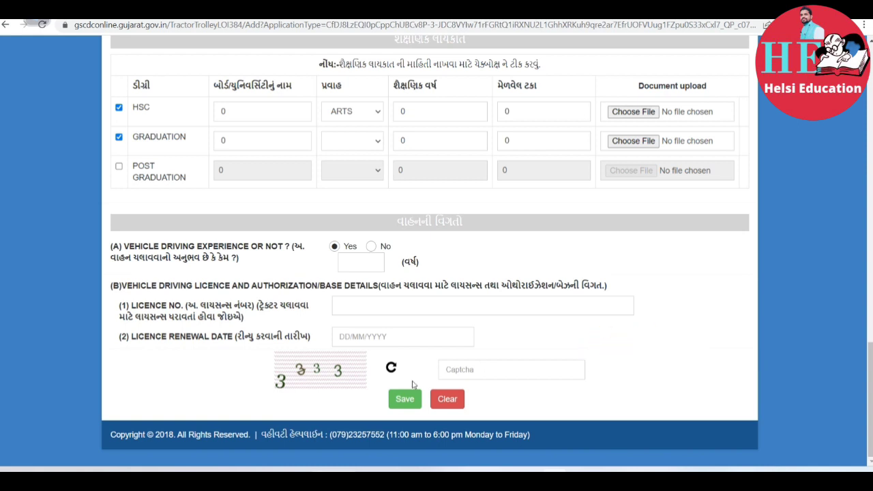
scroll(412, 385, "up", 3)
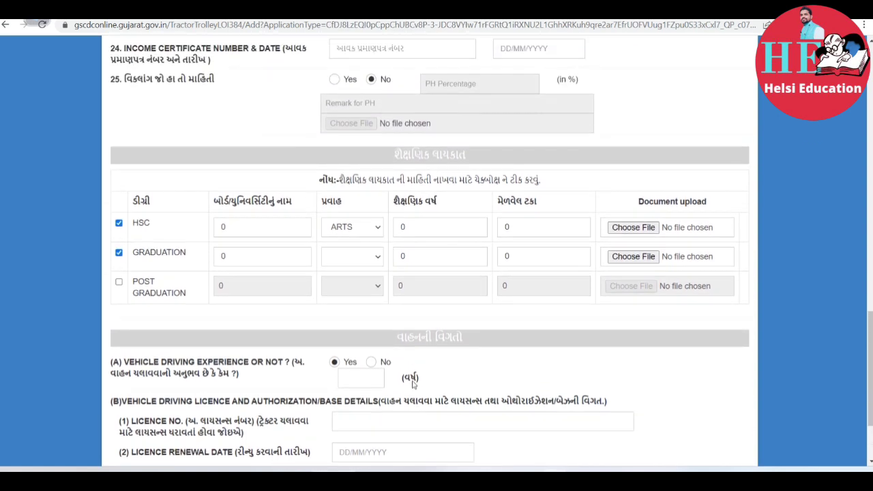
scroll(411, 385, "down", 2)
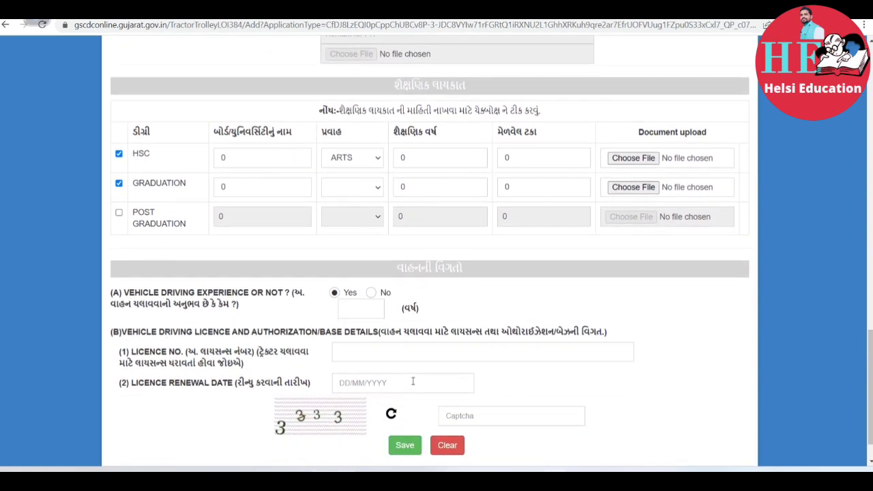
scroll(411, 382, "down", 1)
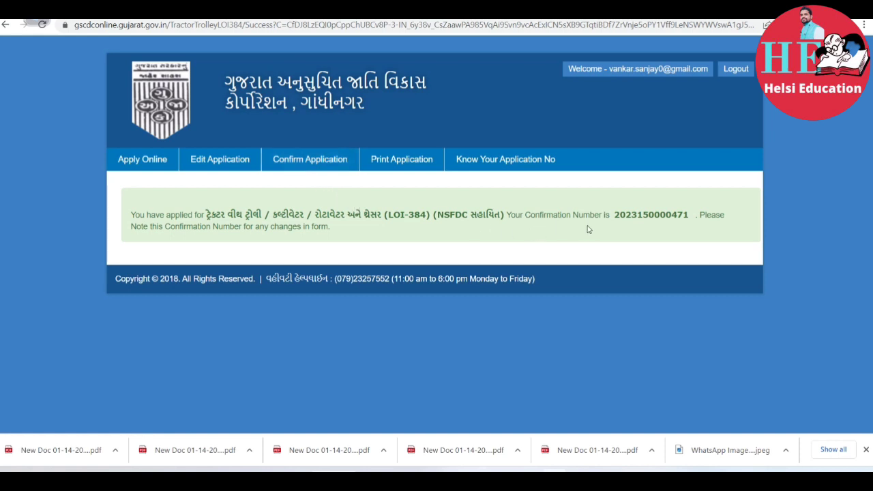
Step: Highlight the confirmation number, open the application confirmation form and choose the tractor with trolley scheme (LOI-384), ready for the confirmation number
left_click_drag(614, 215, 694, 214)
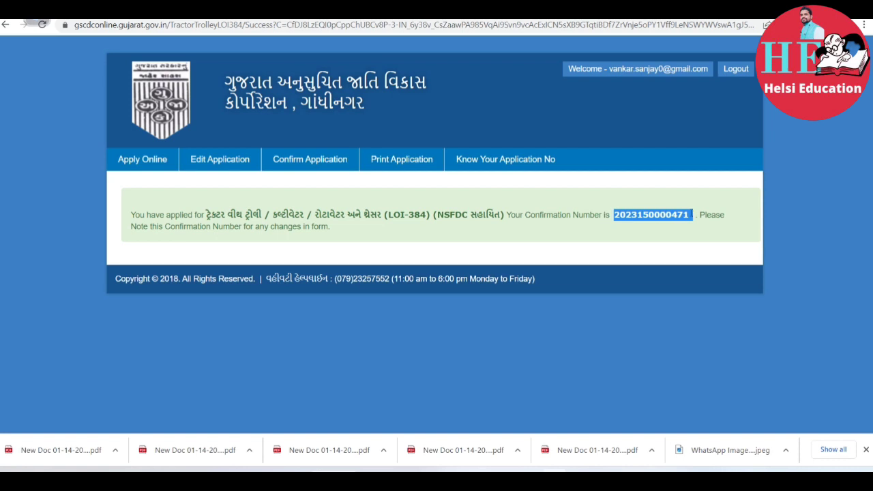
left_click(339, 160)
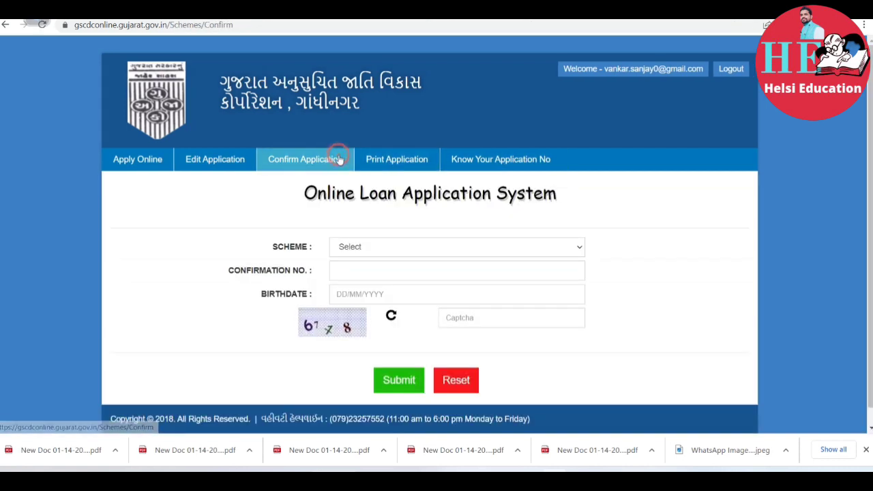
left_click(380, 248)
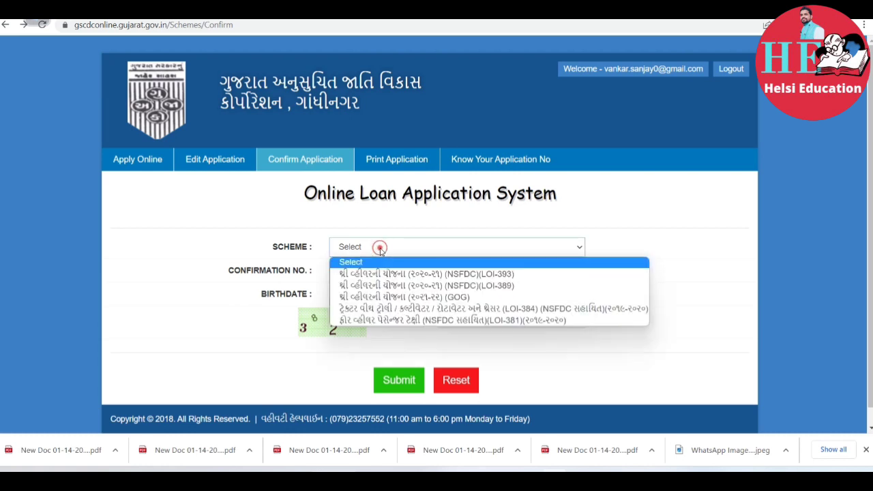
left_click(384, 310)
left_click(341, 279)
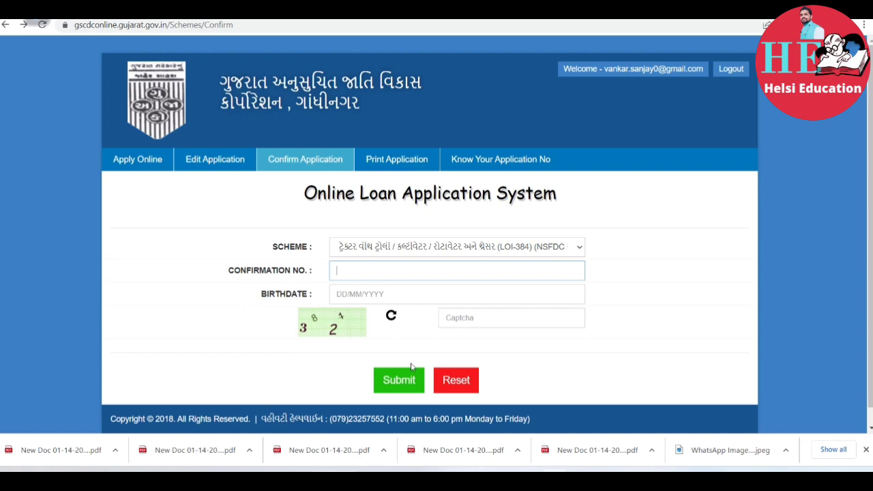
Step: Open the application printing form and choose the tractor with trolley scheme (LOI-384), ready for the application number
left_click(399, 160)
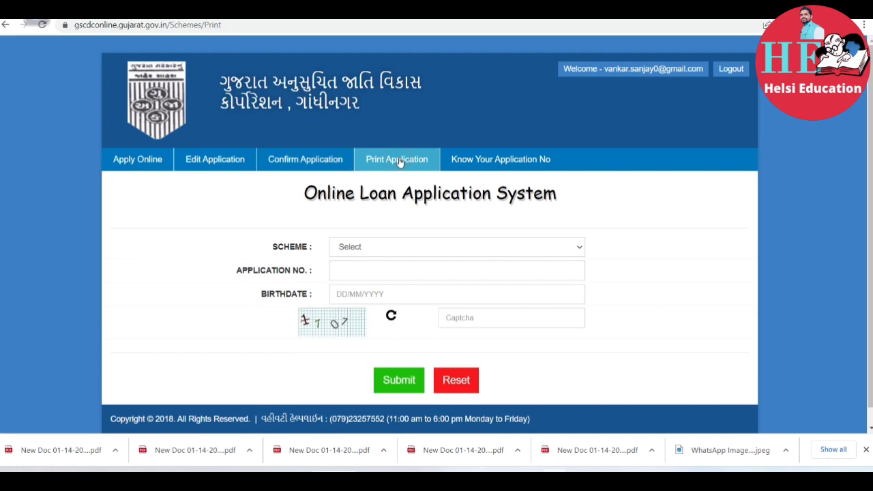
left_click(386, 248)
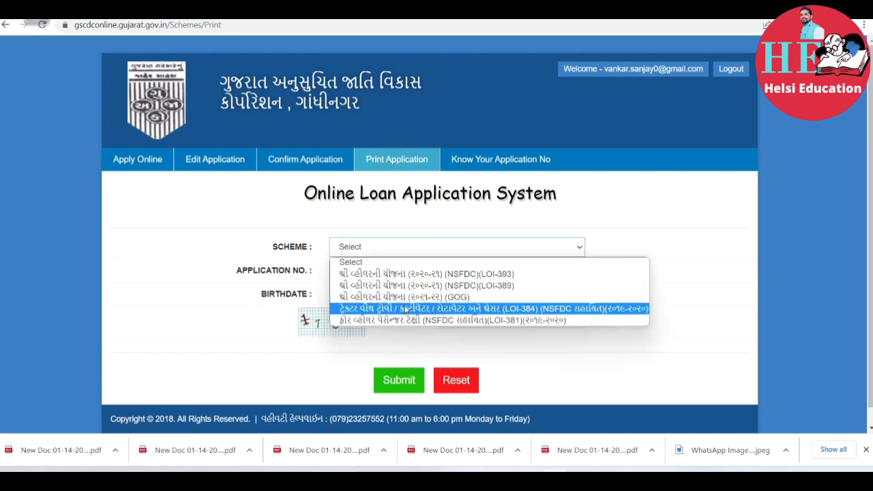
left_click(405, 310)
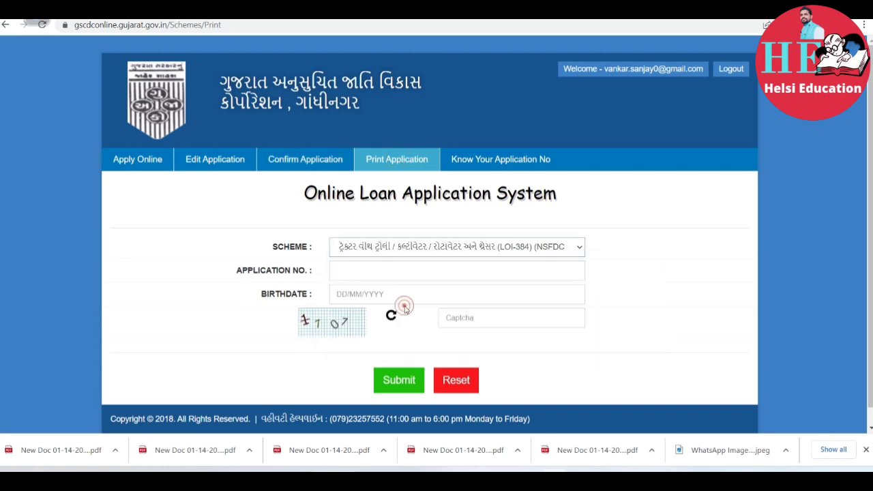
left_click(370, 270)
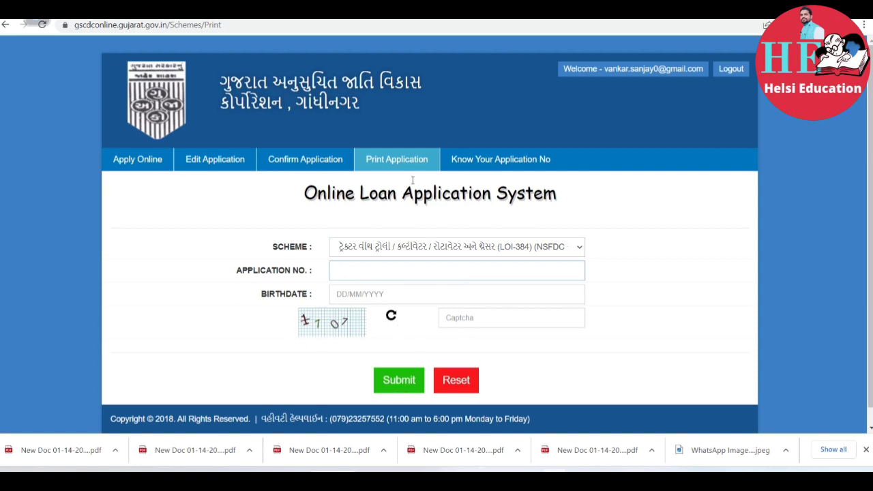
Step: Open the application number lookup form and choose the tractor with trolley scheme (LOI-384)
left_click(500, 160)
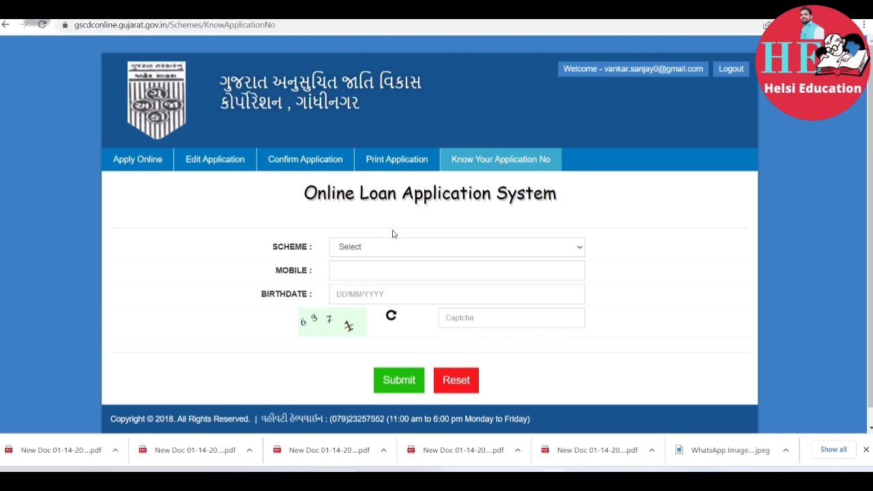
left_click(372, 244)
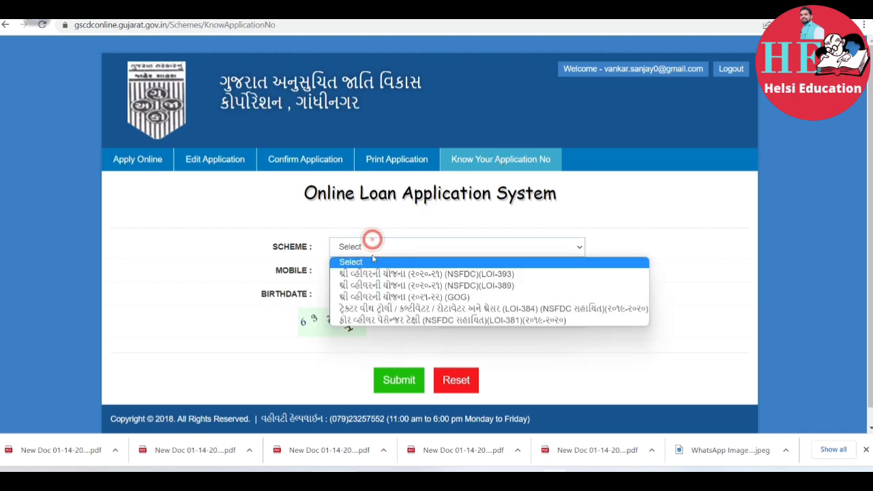
left_click(393, 311)
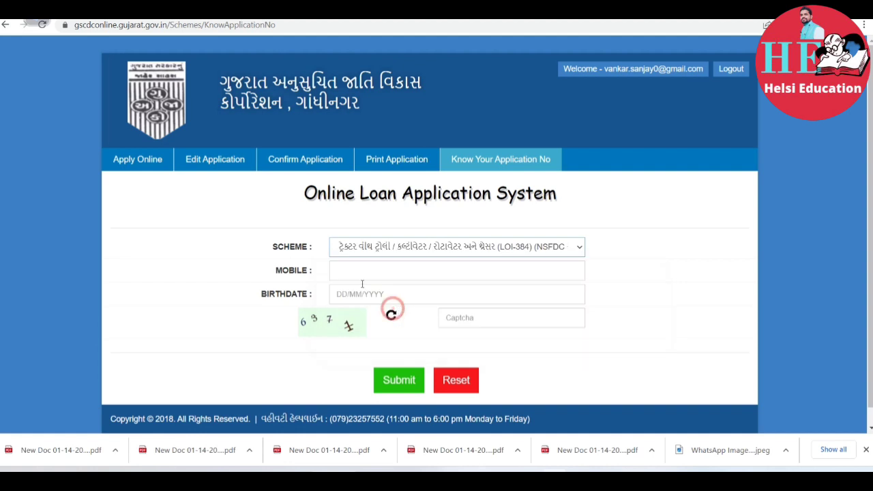